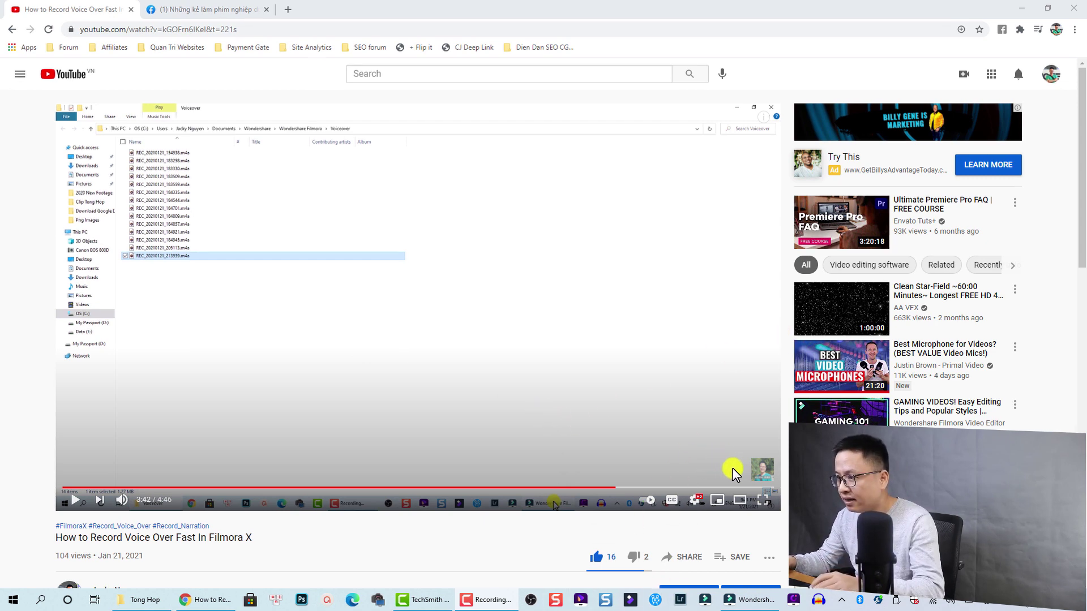
Step: From the account menu, go to Your channel and open Customize Channel in YouTube Studio
mouse_move(752, 474)
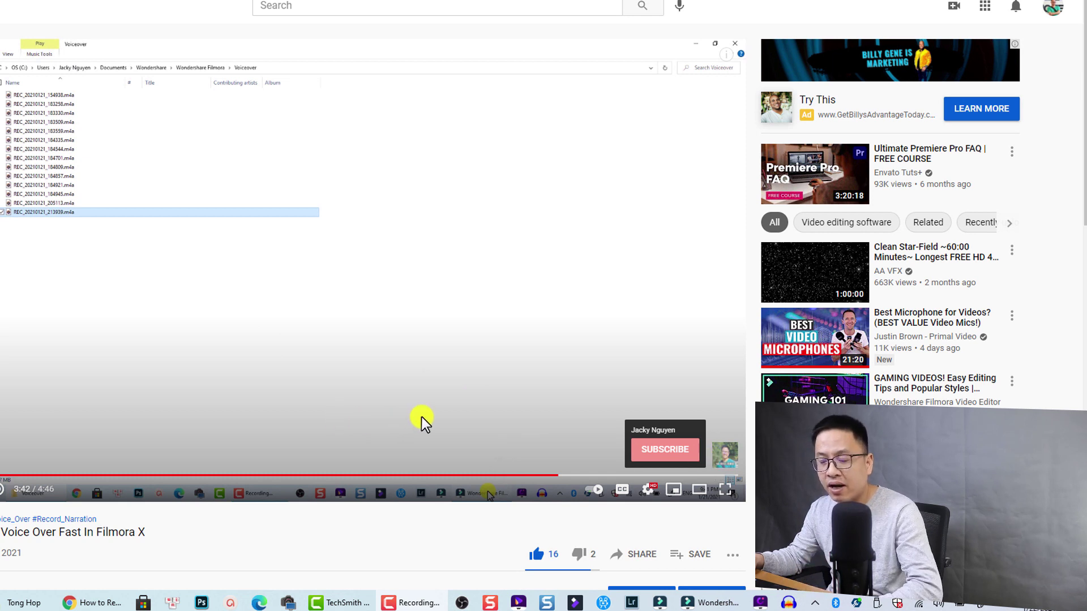
mouse_move(717, 456)
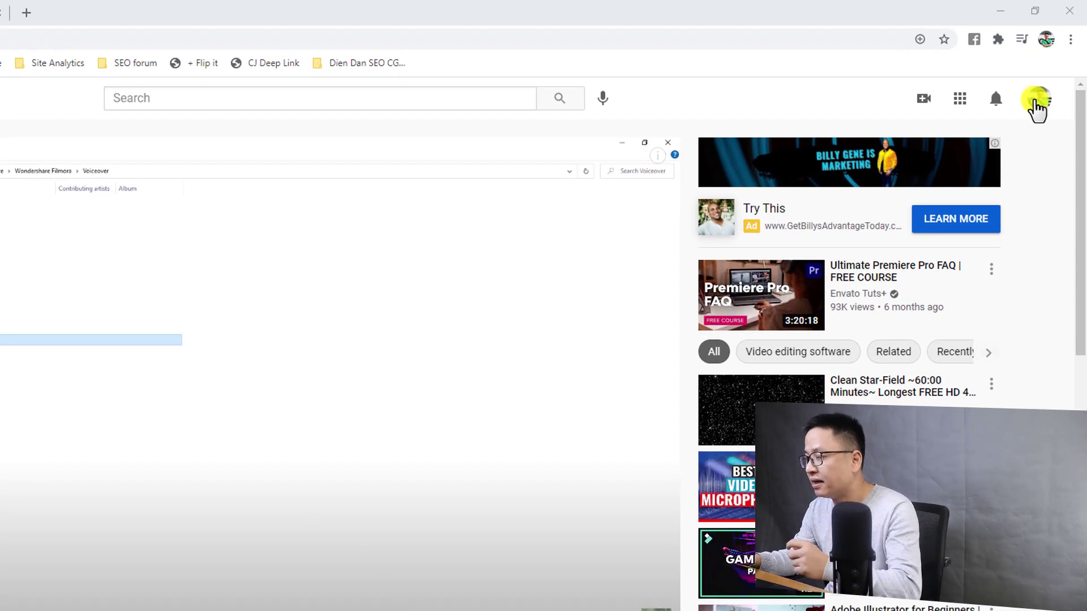
click(1038, 105)
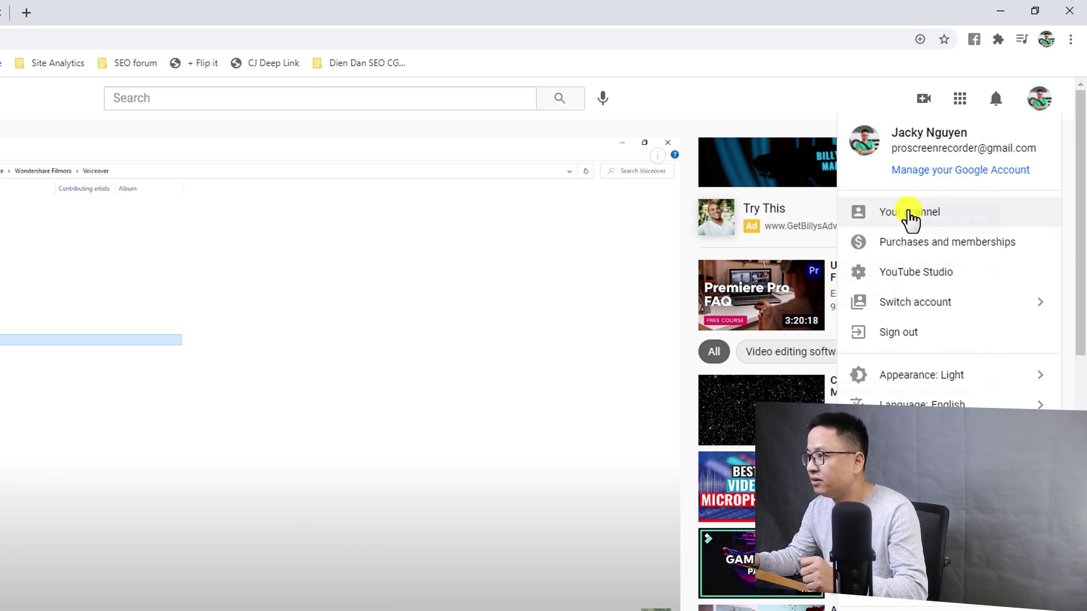
click(910, 214)
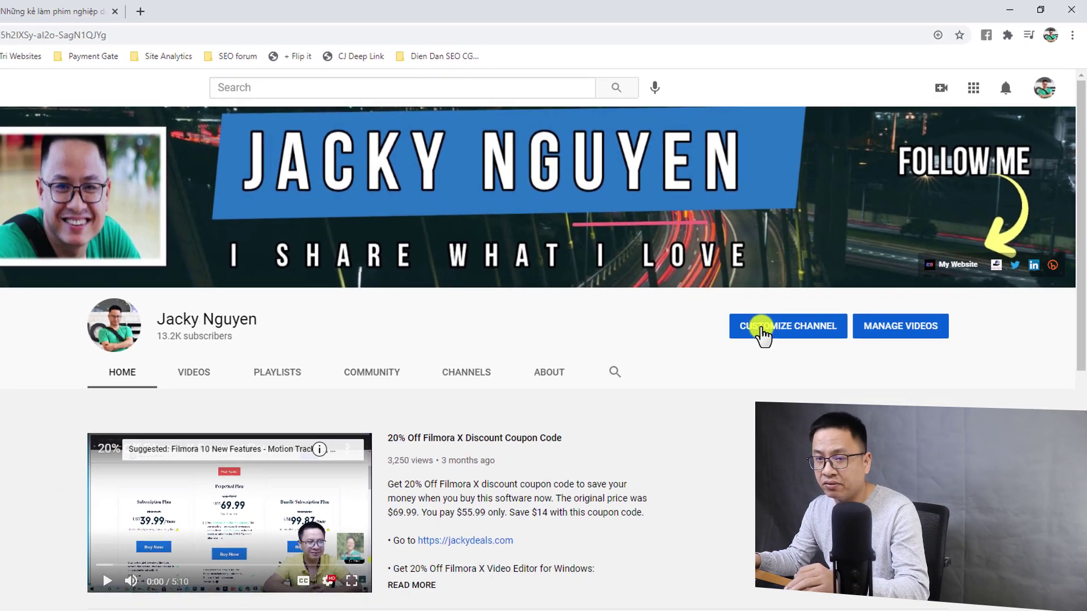
click(723, 369)
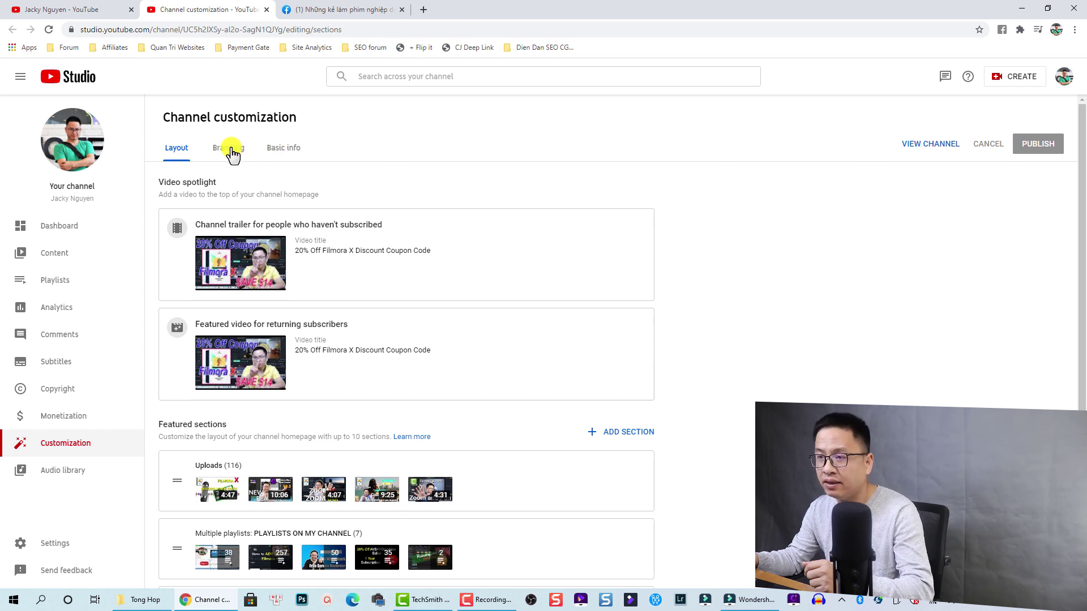
Step: On the Branding tab, remove the current video watermark
click(232, 154)
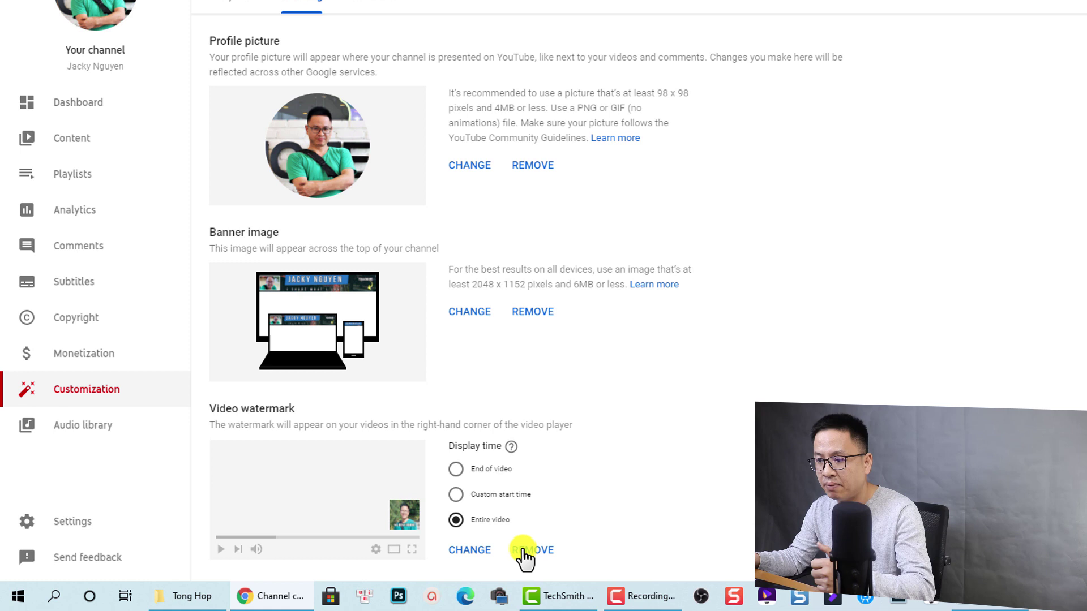
click(523, 551)
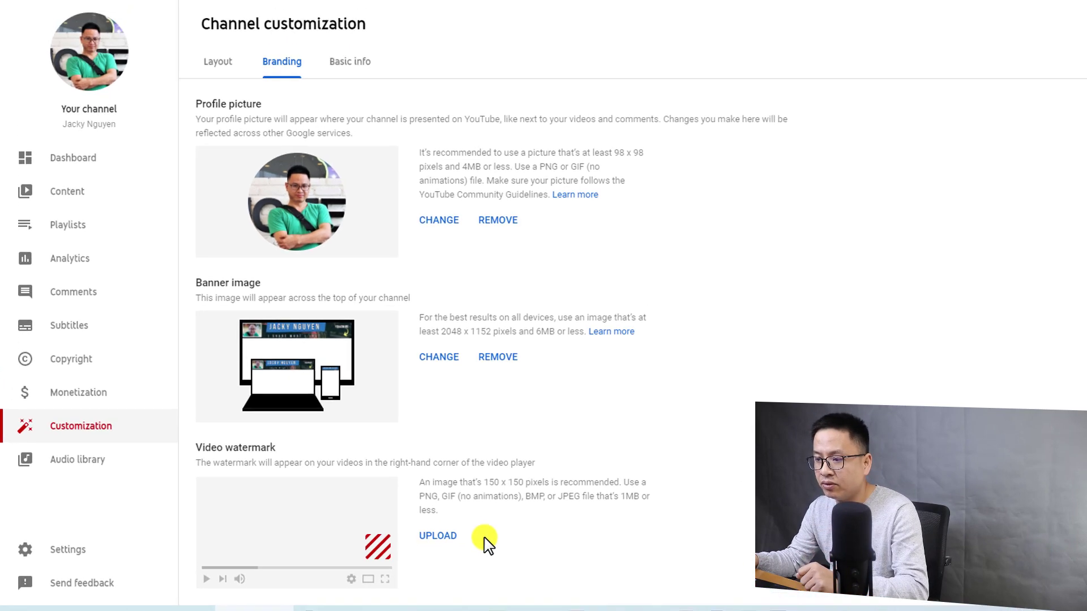
Step: Upload the Sub button PNG as the video watermark, adjust its crop, and confirm
scroll(368, 190, down, 3)
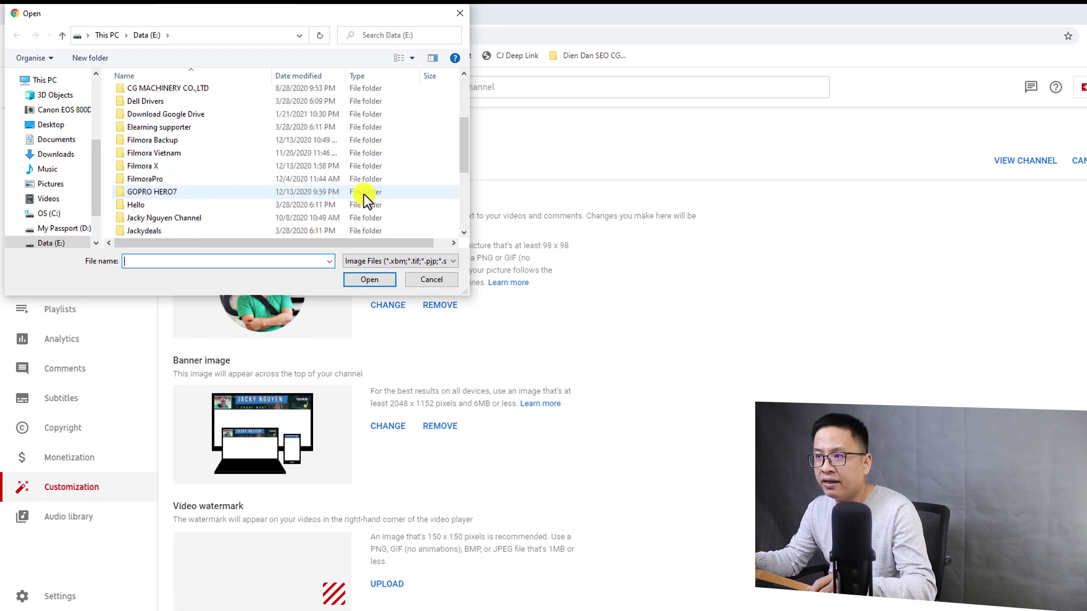
scroll(364, 194, down, 4)
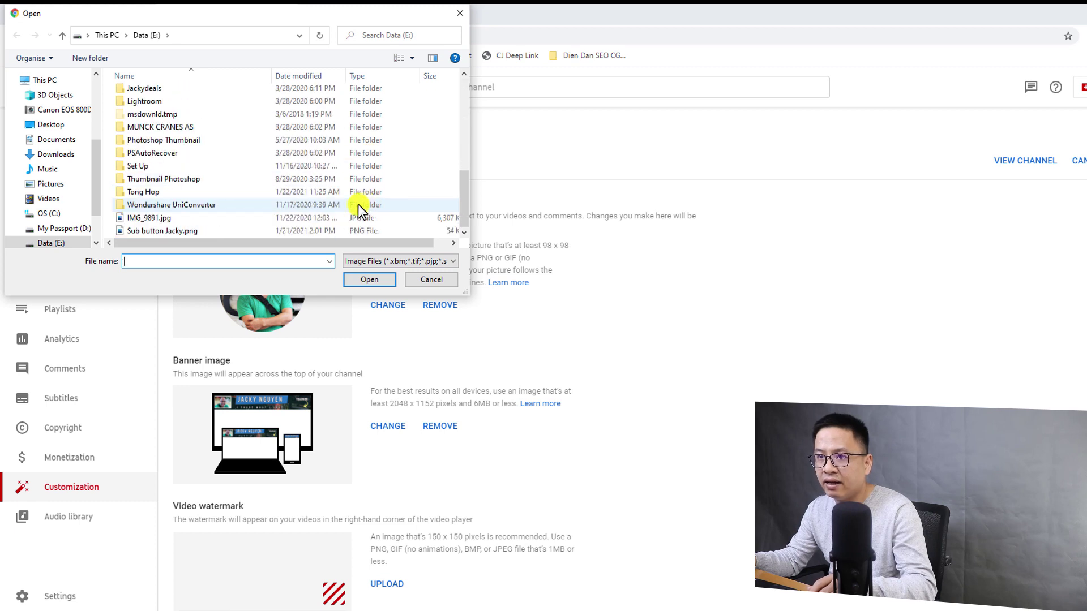
click(184, 234)
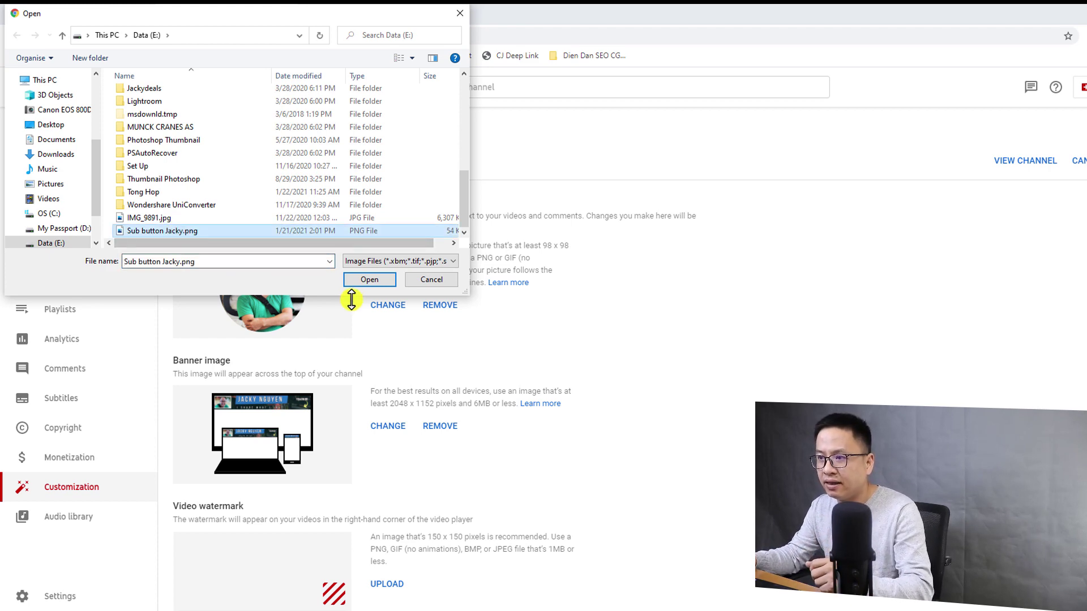
click(355, 278)
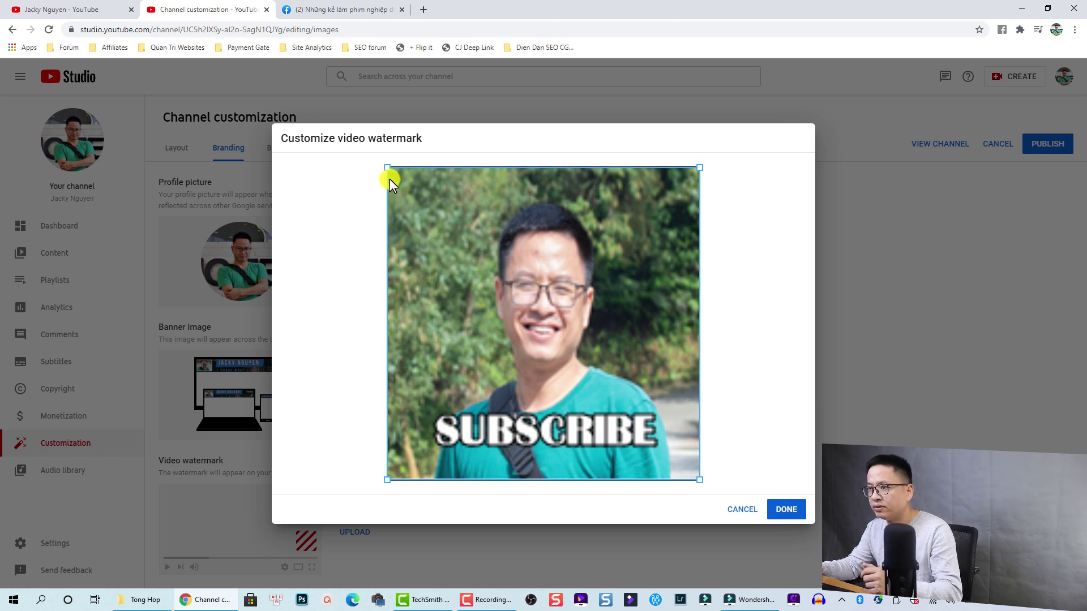
mouse_move(386, 164)
mouse_down()
mouse_move(434, 218)
mouse_move(384, 180)
mouse_up()
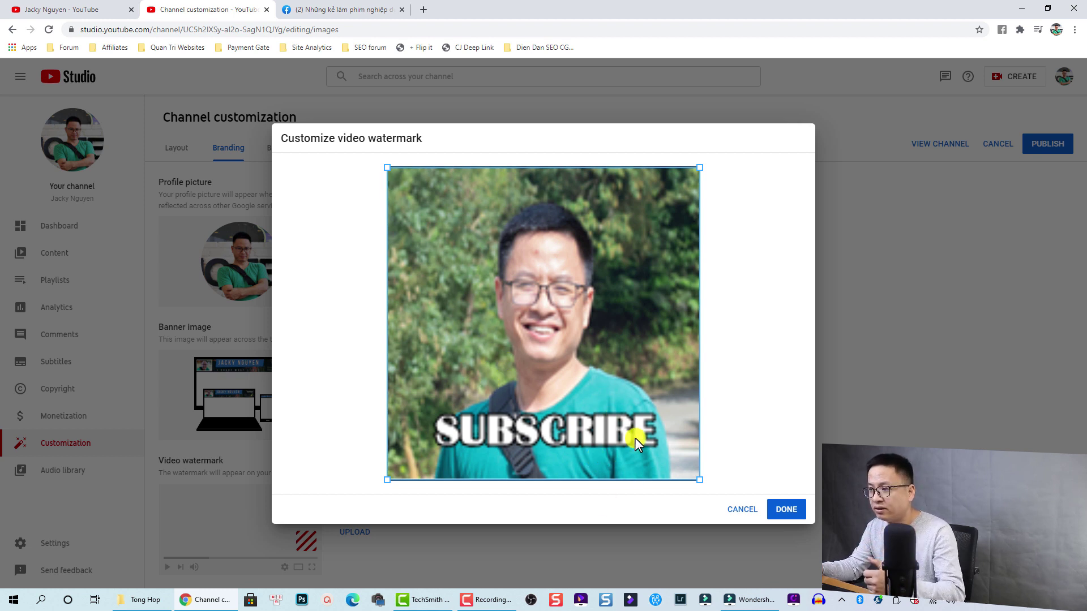
click(789, 511)
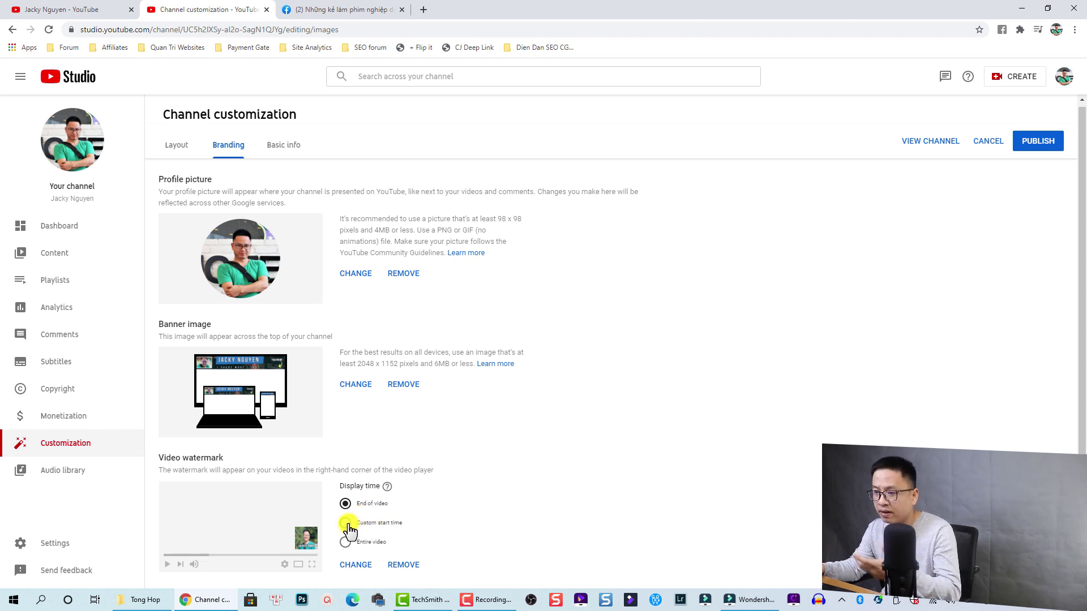
Step: Change the watermark display time from End of video to Entire video and publish
click(346, 524)
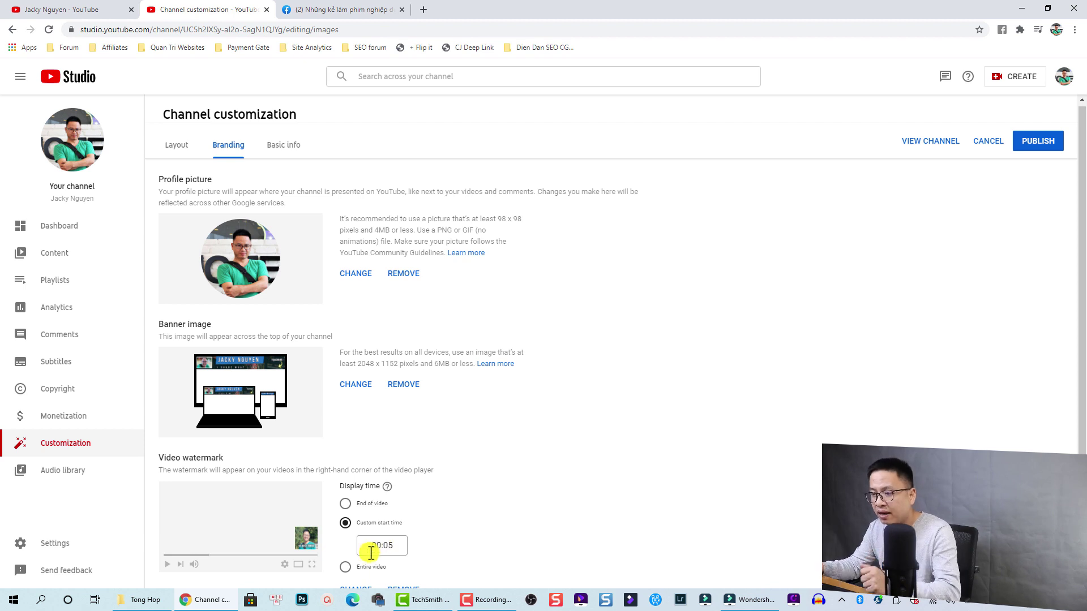
click(346, 568)
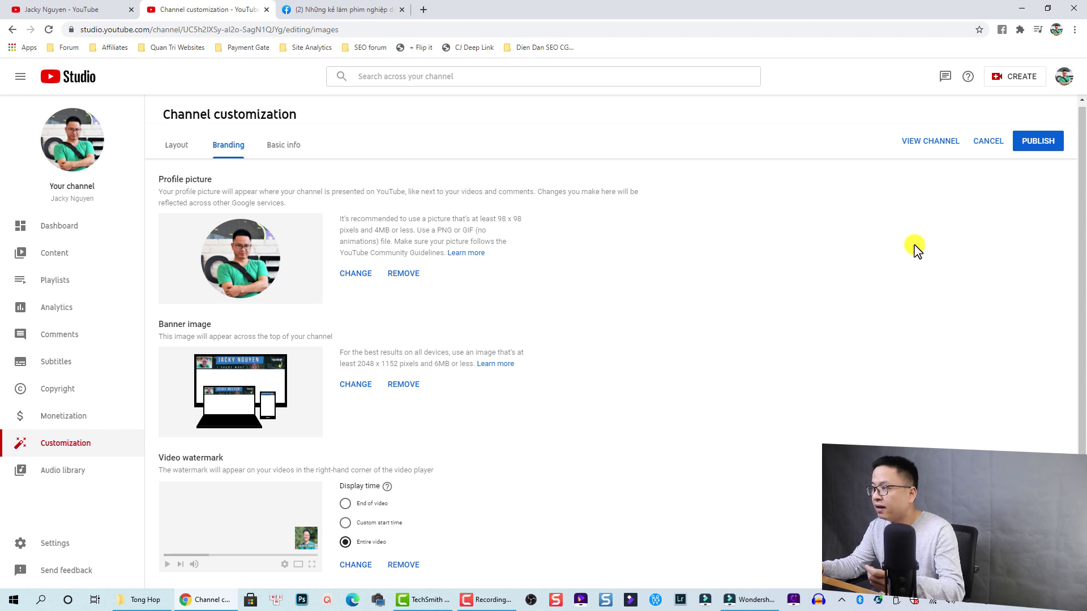
click(1042, 143)
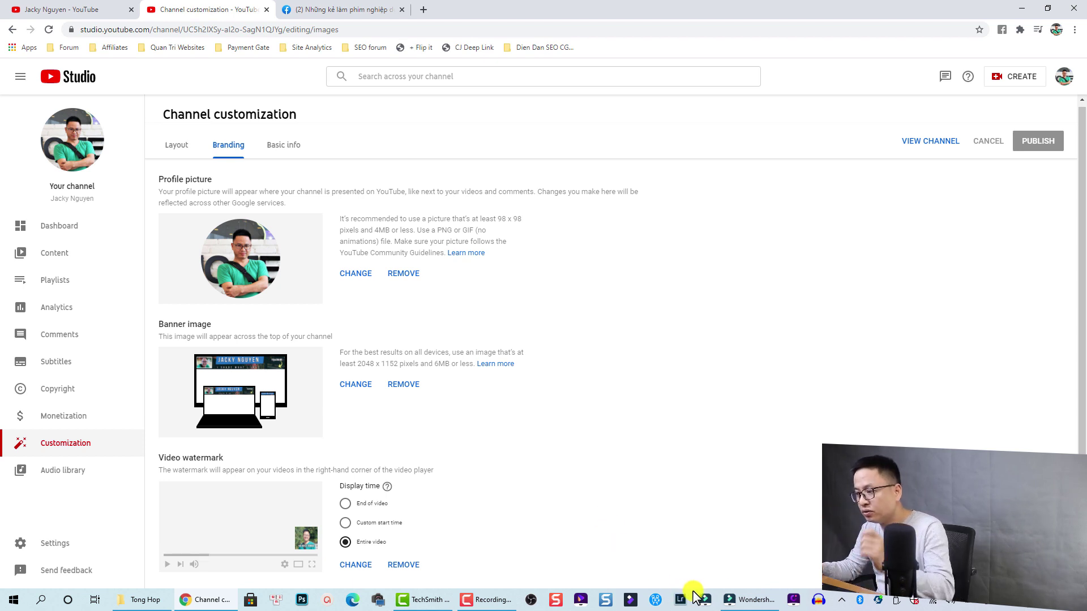
Step: Switch to Filmora and return the timeline playhead to the start
click(751, 599)
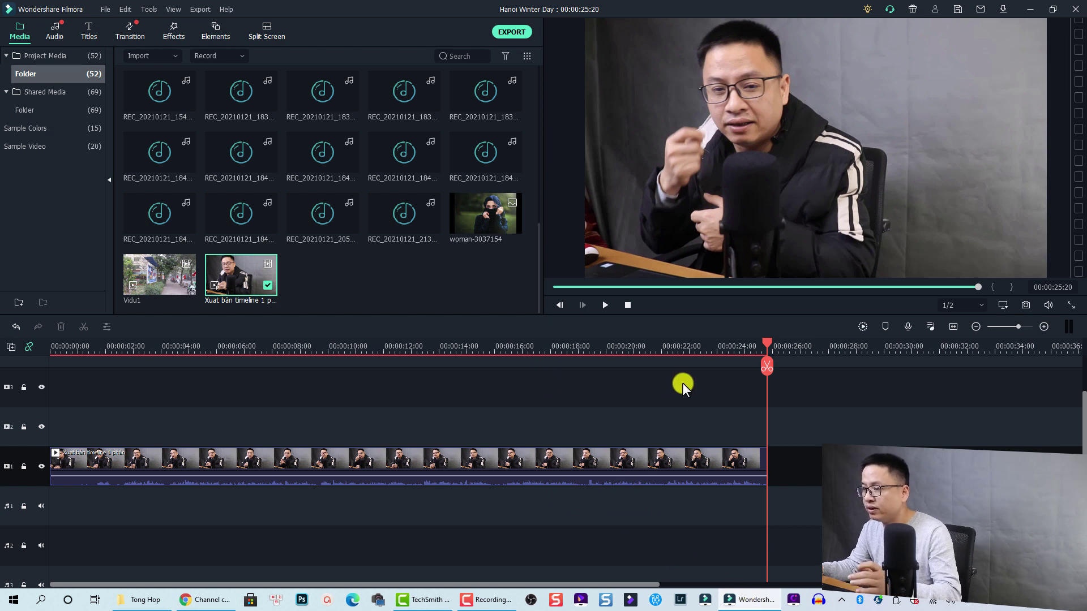
click(724, 355)
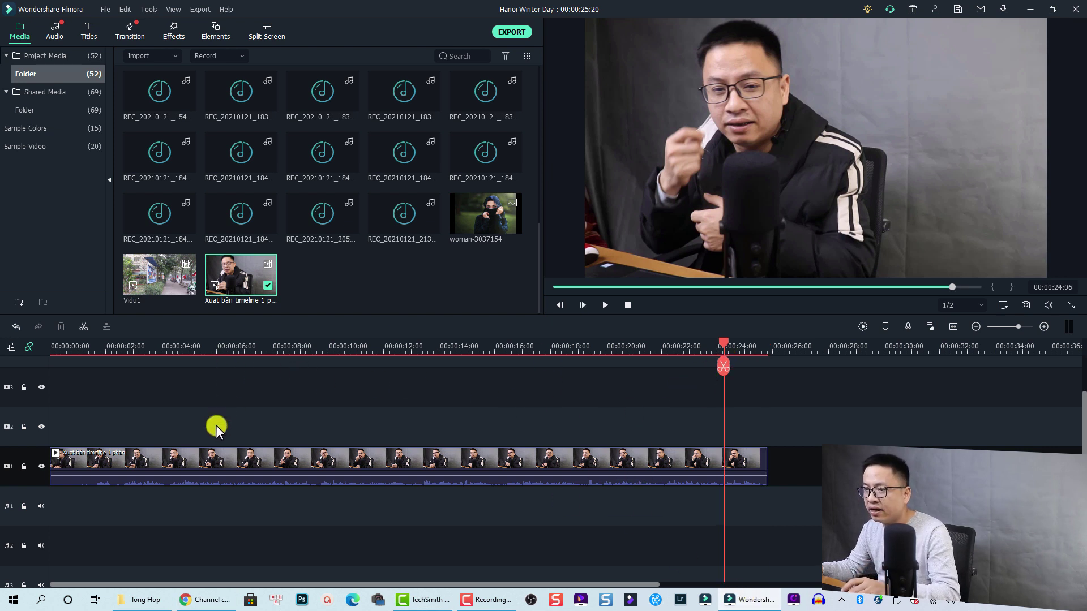
click(206, 463)
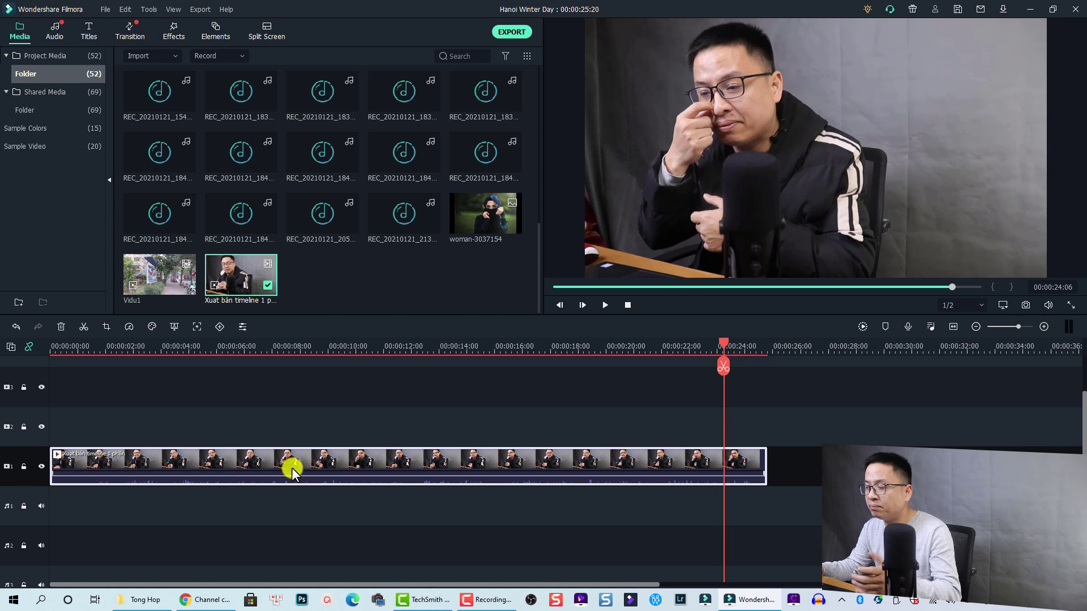
click(67, 348)
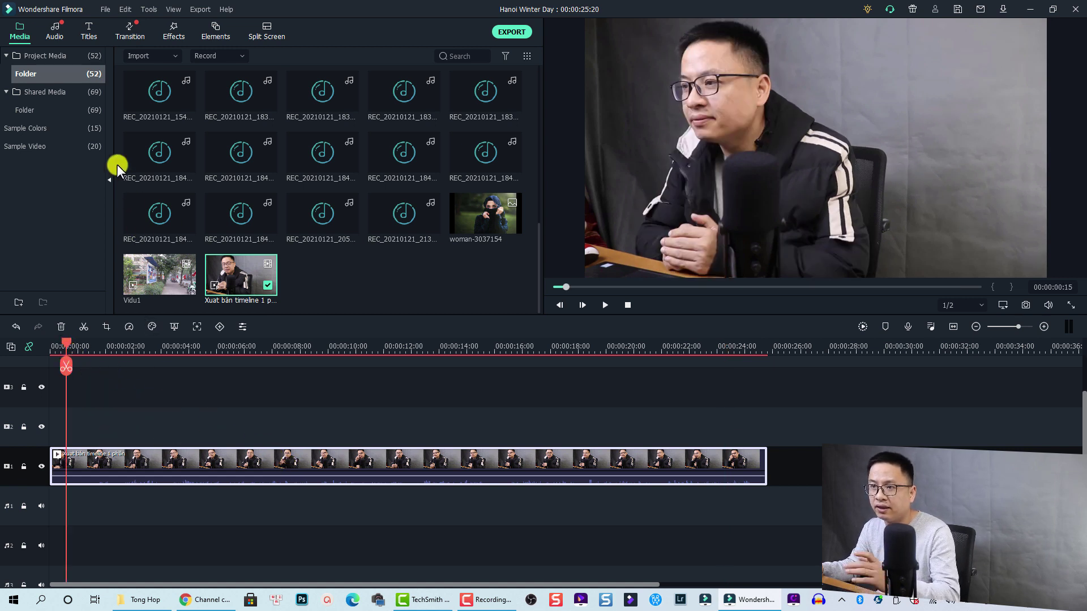
Step: Import jkn logo.png from the Logo folder on Data (E:) and drop it on video track 2
right_click(318, 261)
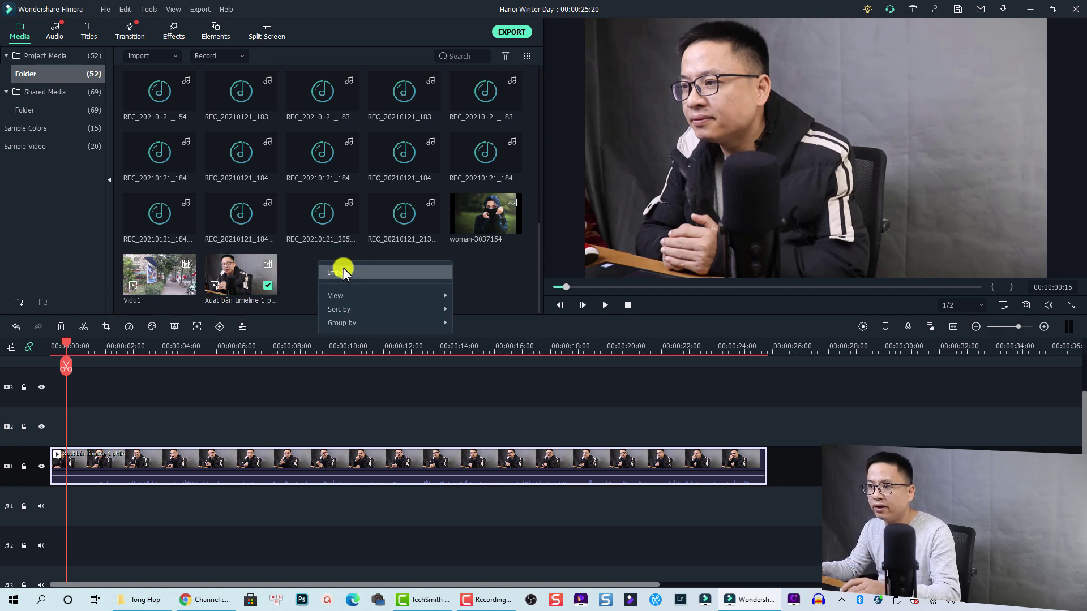
click(342, 272)
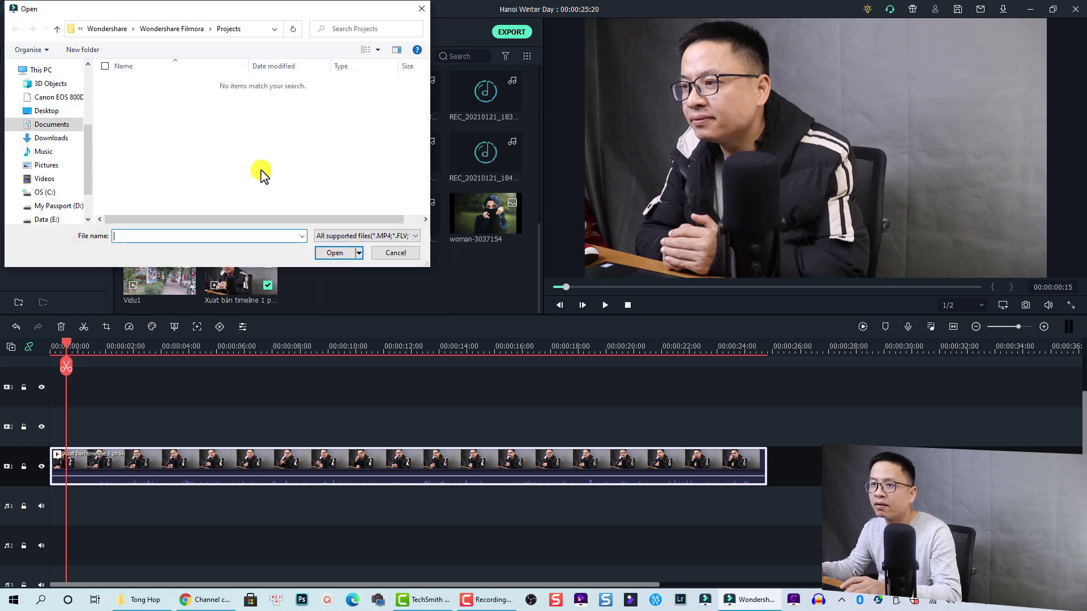
click(47, 221)
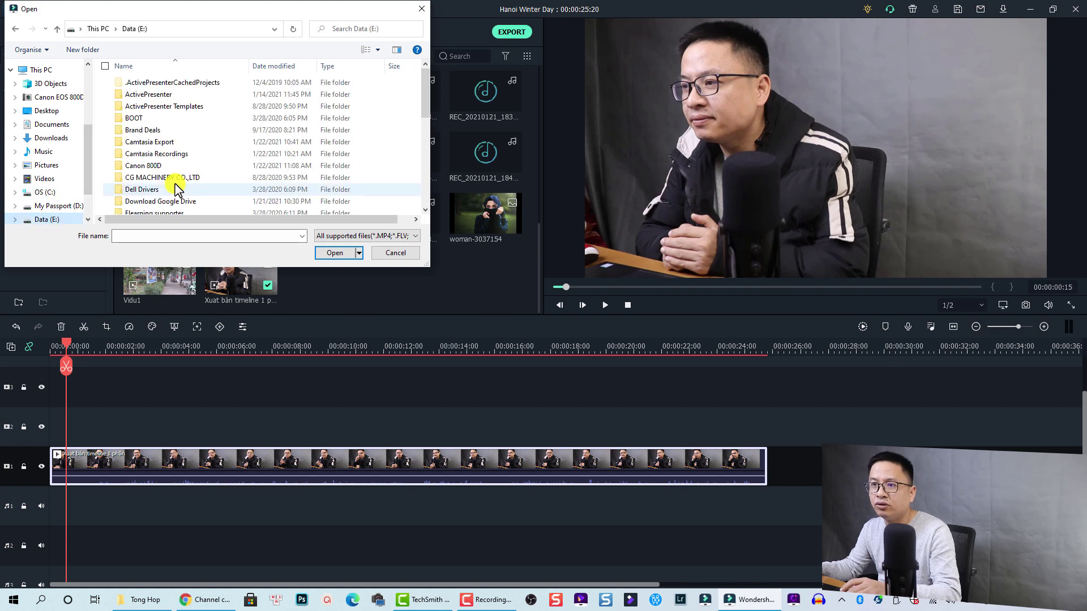
scroll(177, 184, down, 2)
scroll(175, 141, down, 2)
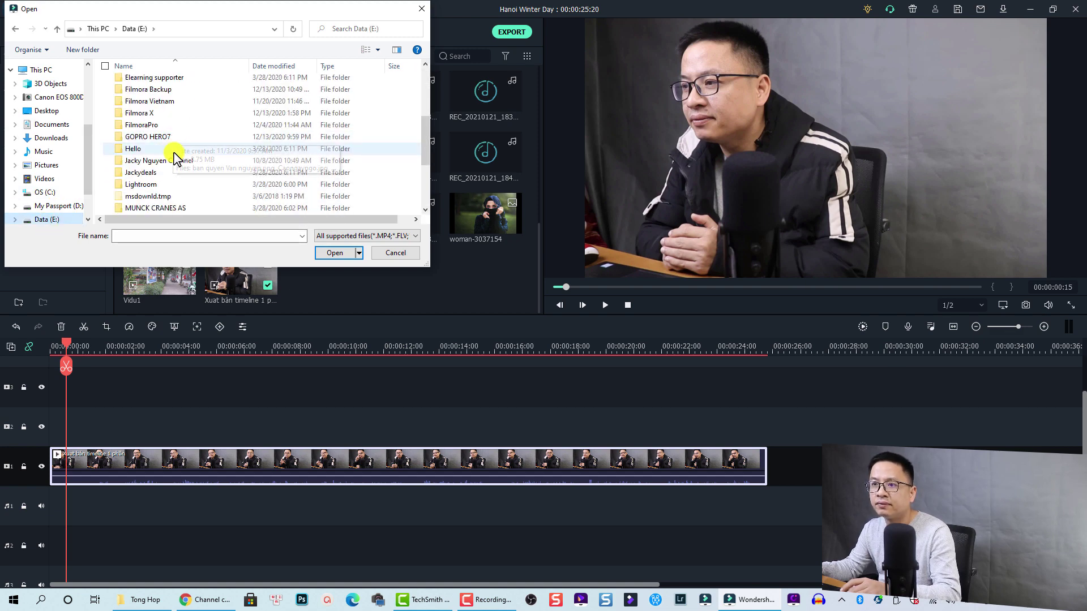
click(169, 162)
double_click(171, 164)
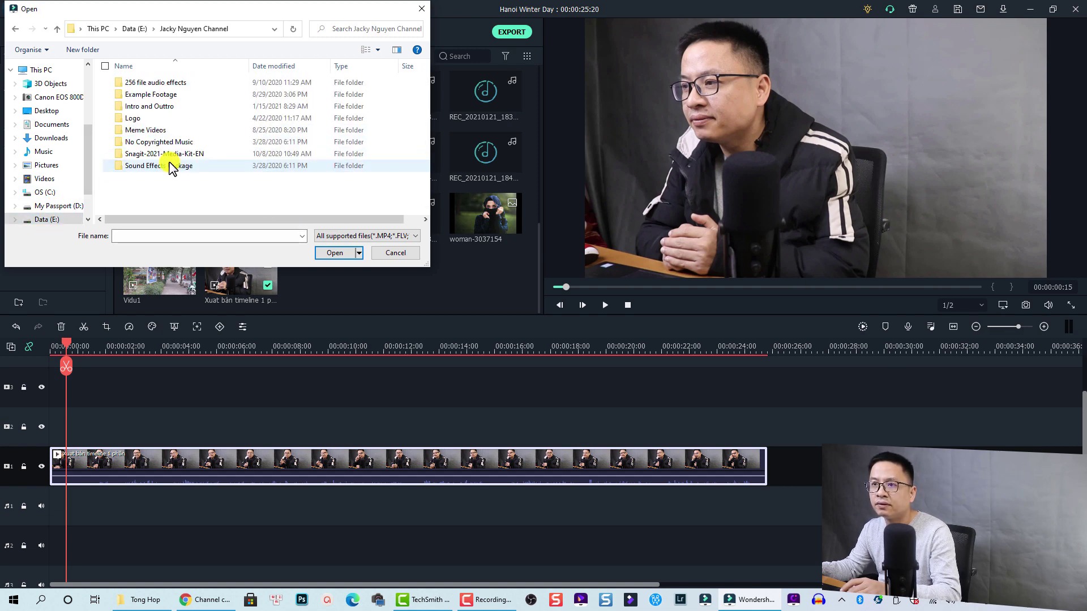
click(141, 122)
double_click(140, 122)
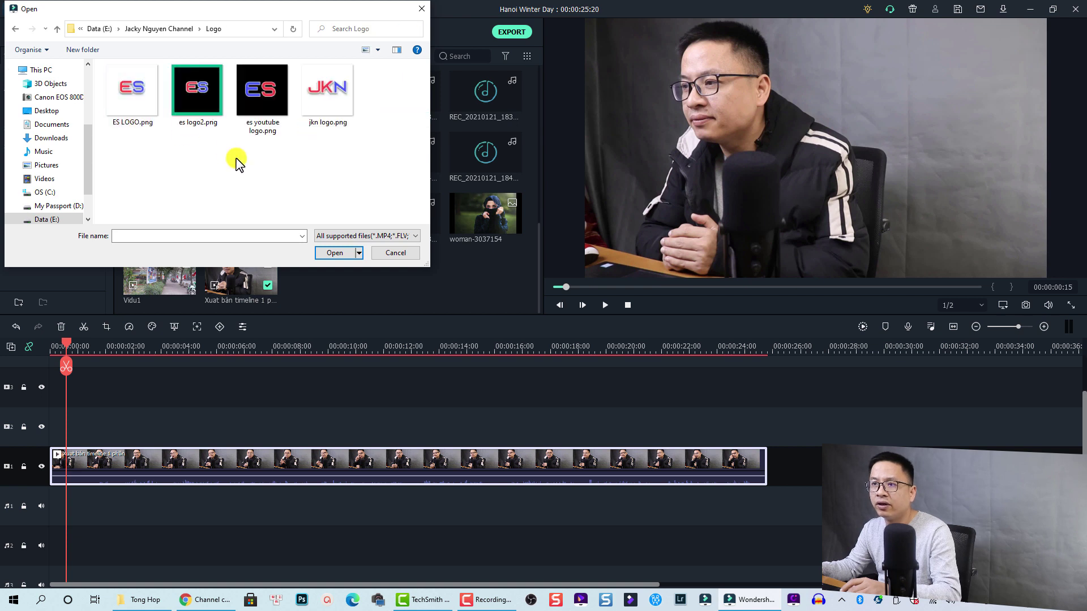
click(325, 110)
click(334, 254)
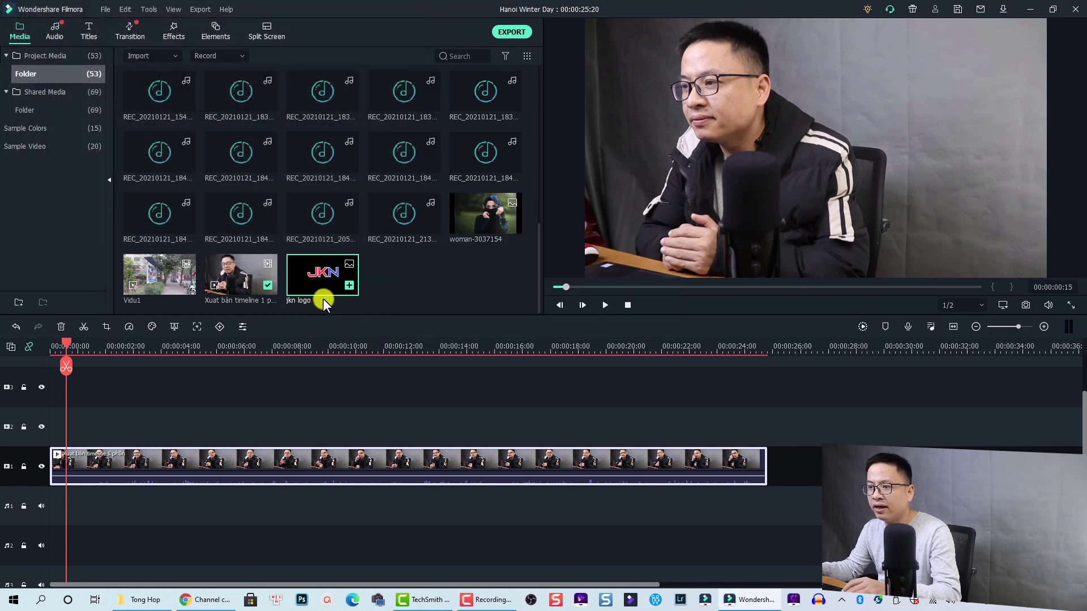
drag(322, 291, 69, 427)
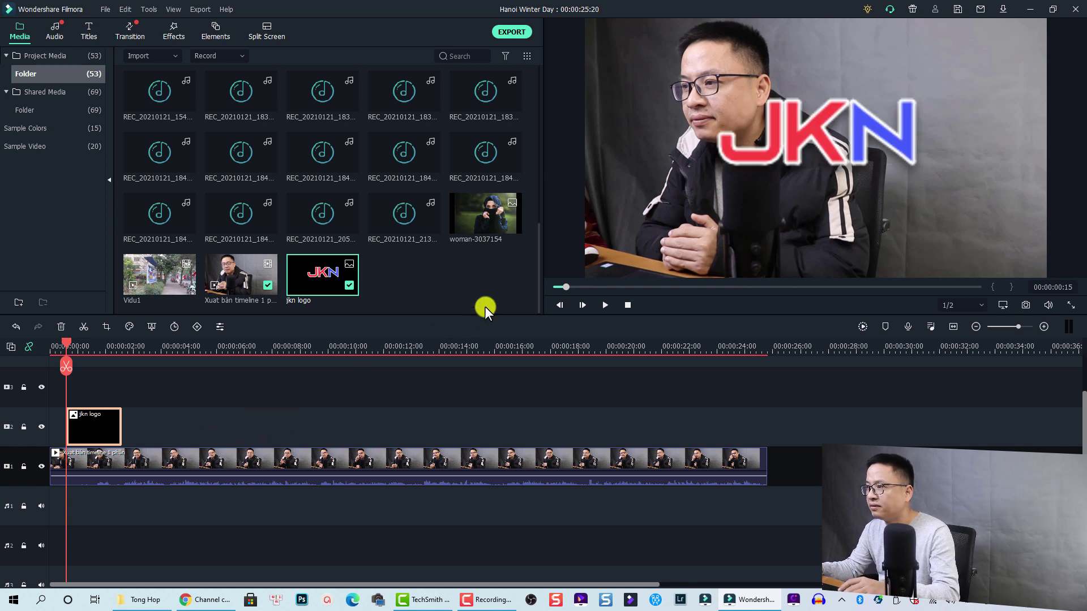
Step: Scale the JKN logo down in the preview and place it in the top-right corner
click(794, 148)
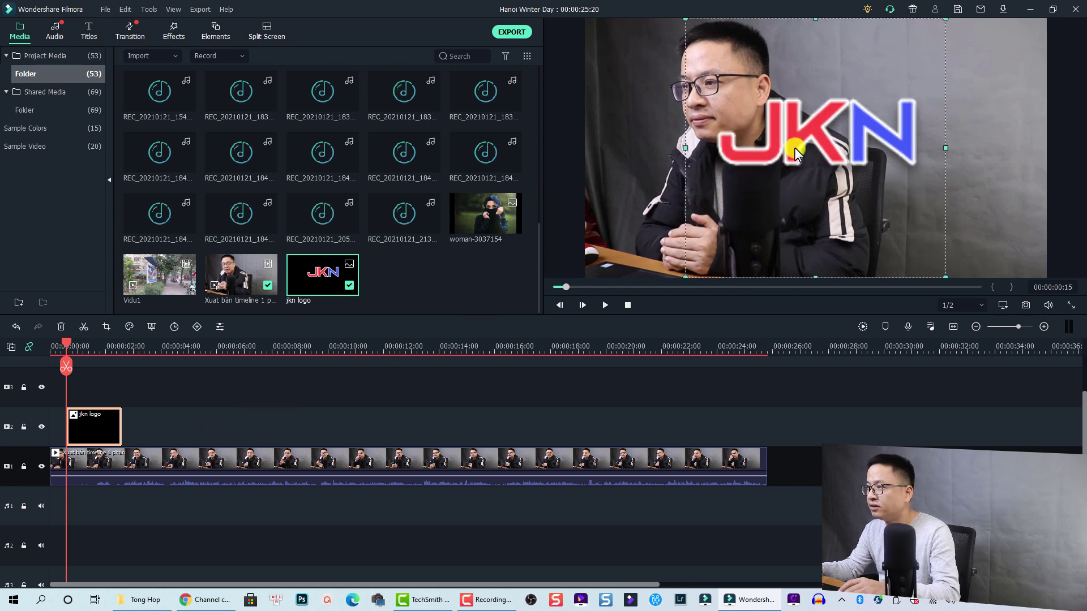
drag(905, 19, 1000, 59)
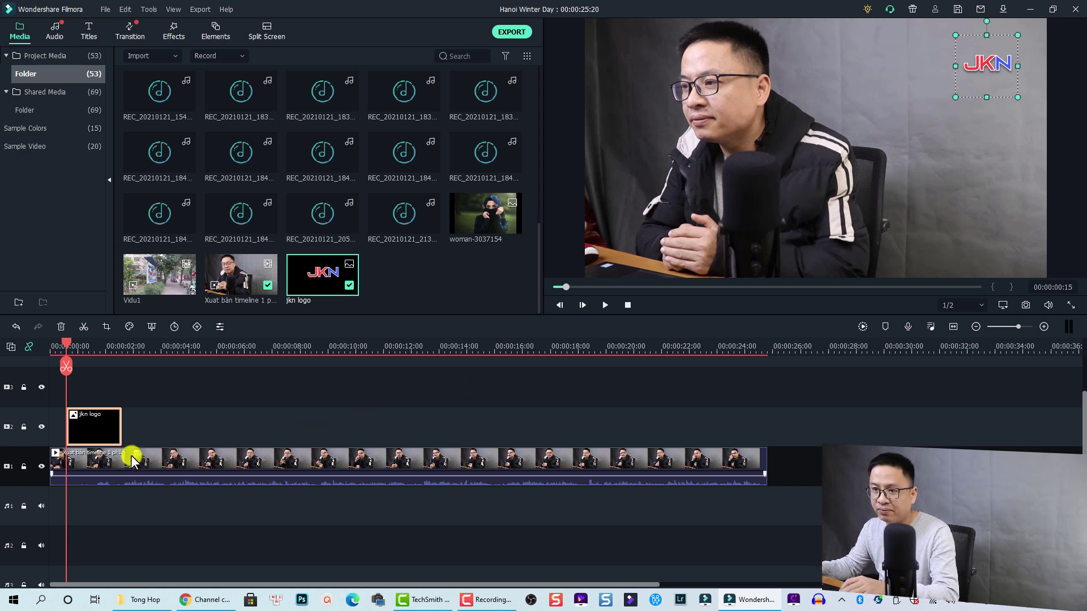
Step: Set the JKN logo's Compositing opacity to about 60% and stretch its clip to the video's end
double_click(102, 425)
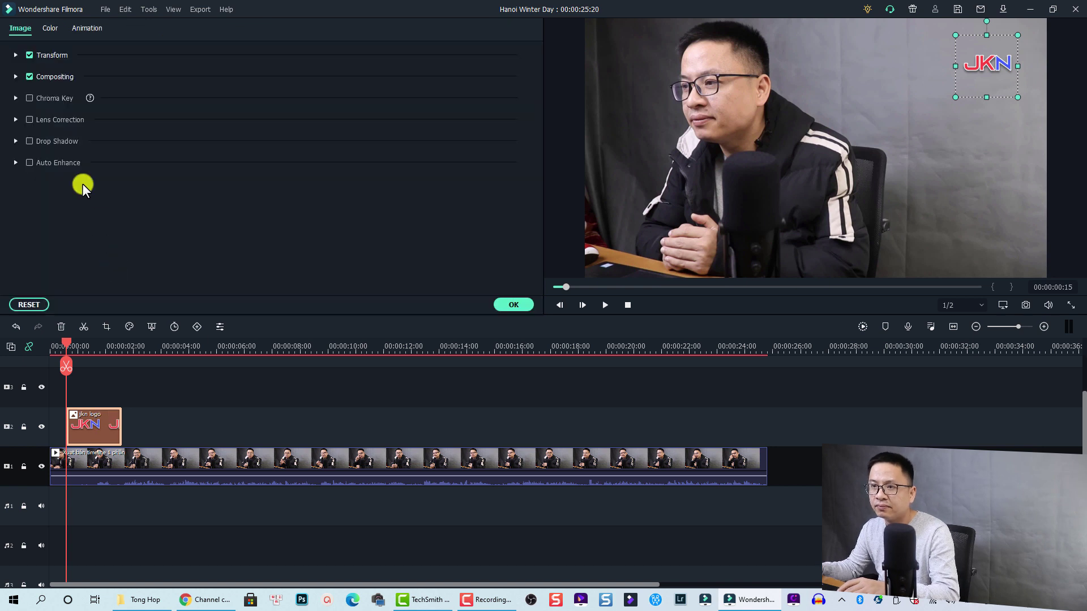
click(17, 76)
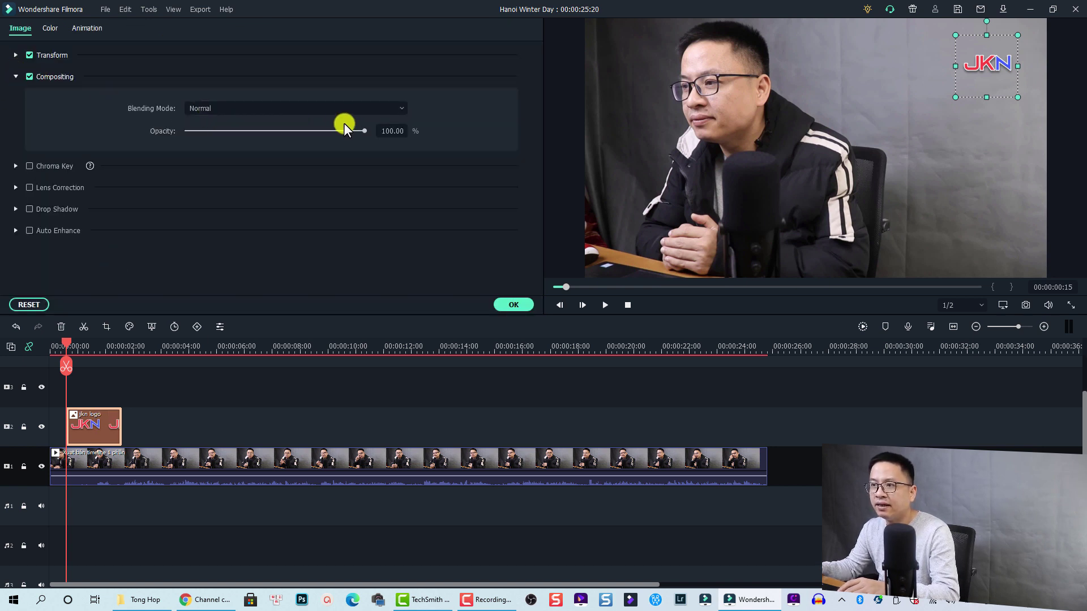
drag(362, 131, 291, 149)
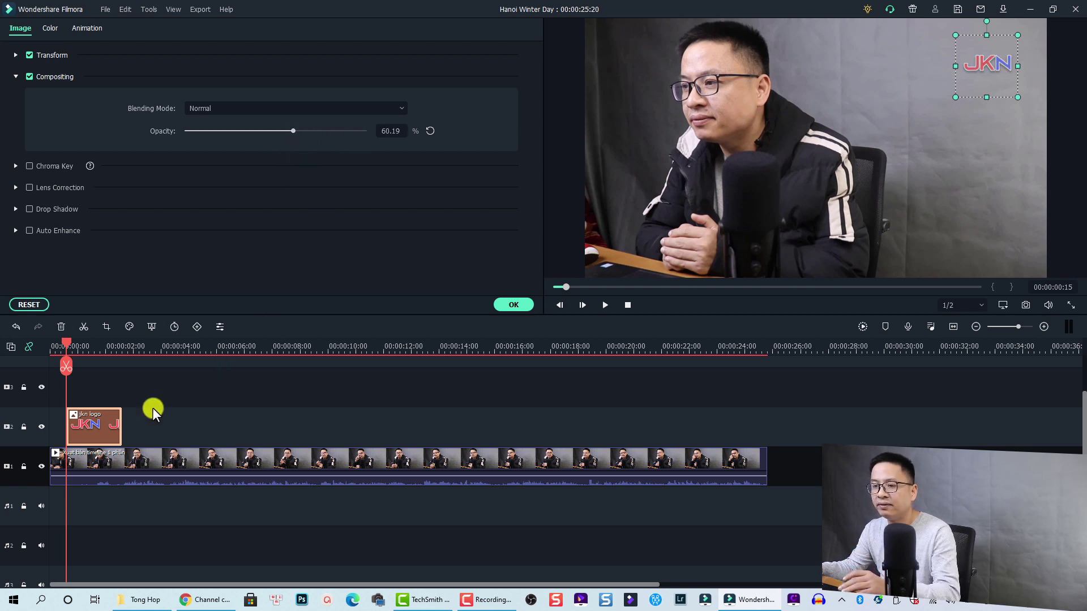
drag(115, 433, 767, 460)
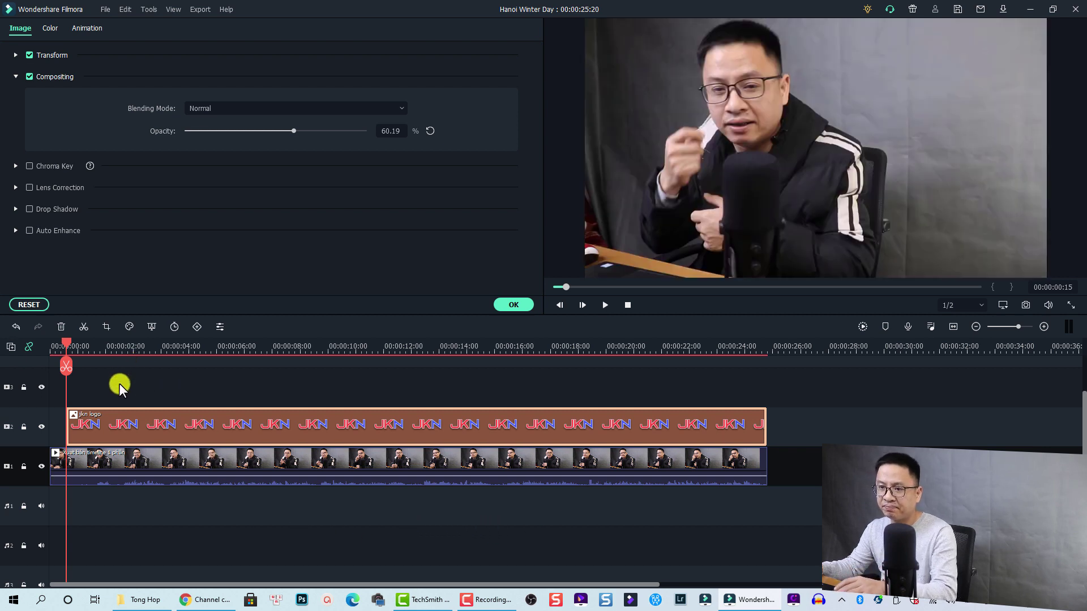
click(138, 459)
key(space)
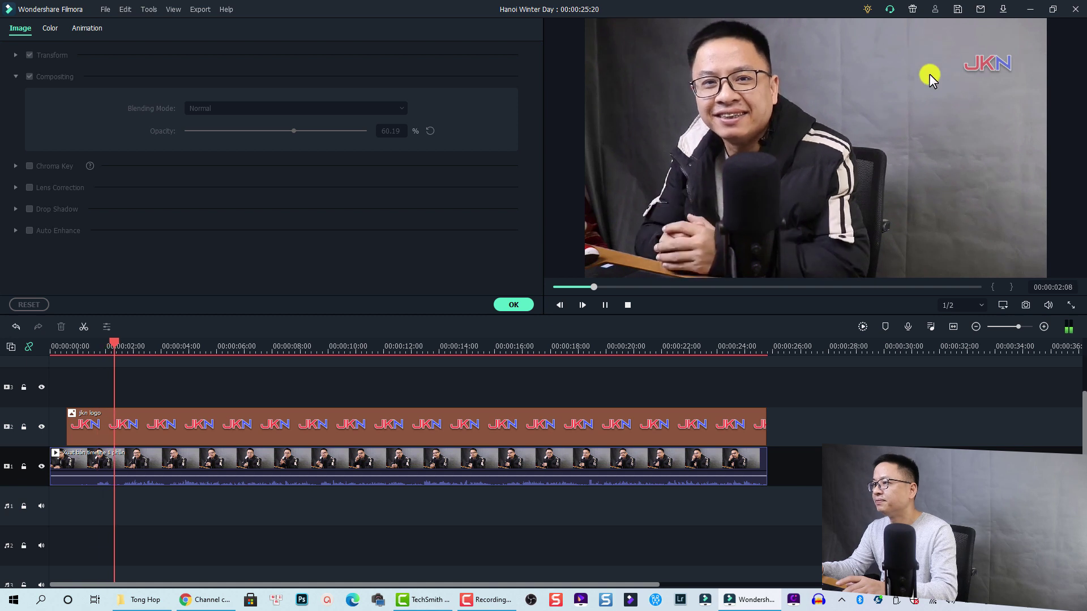
key(space)
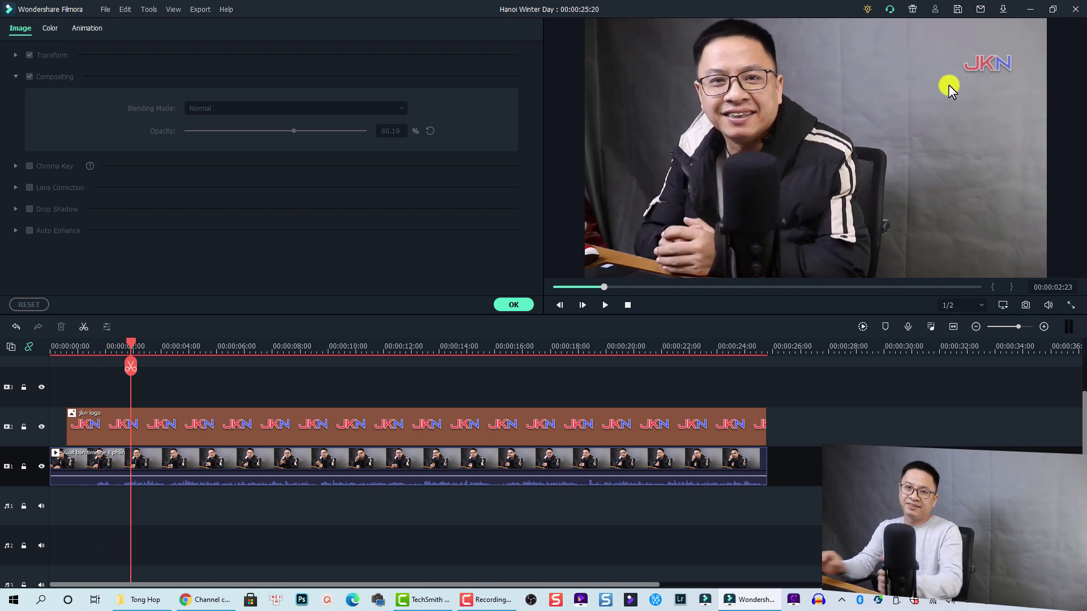